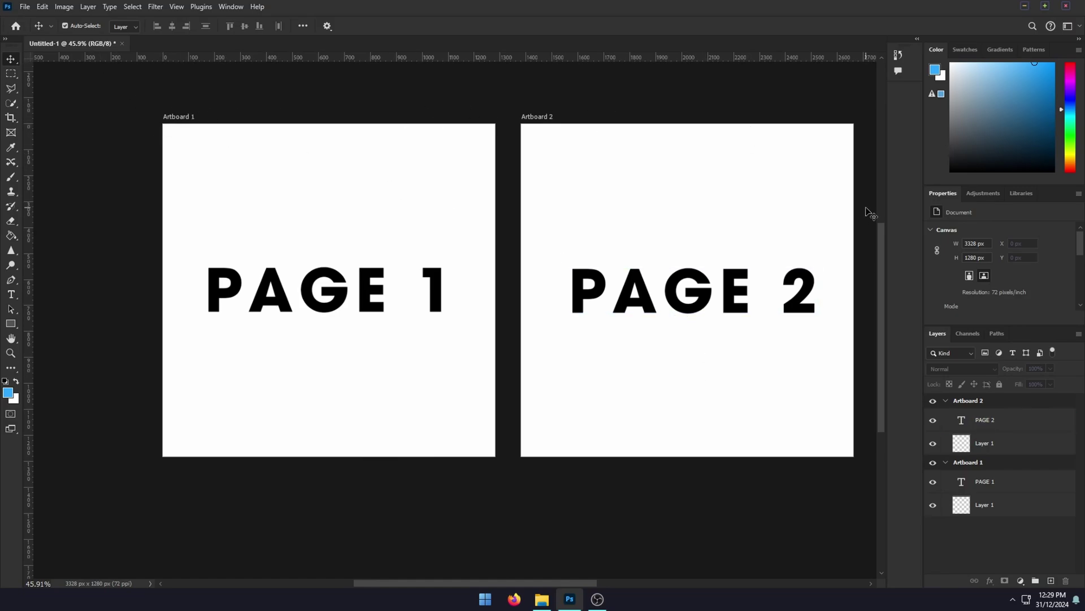
Step: Select Artboard 2, open Export > Artboards to PDF, and move the dialog aside
{"action": "left_click", "coordinate": [1001, 401]}
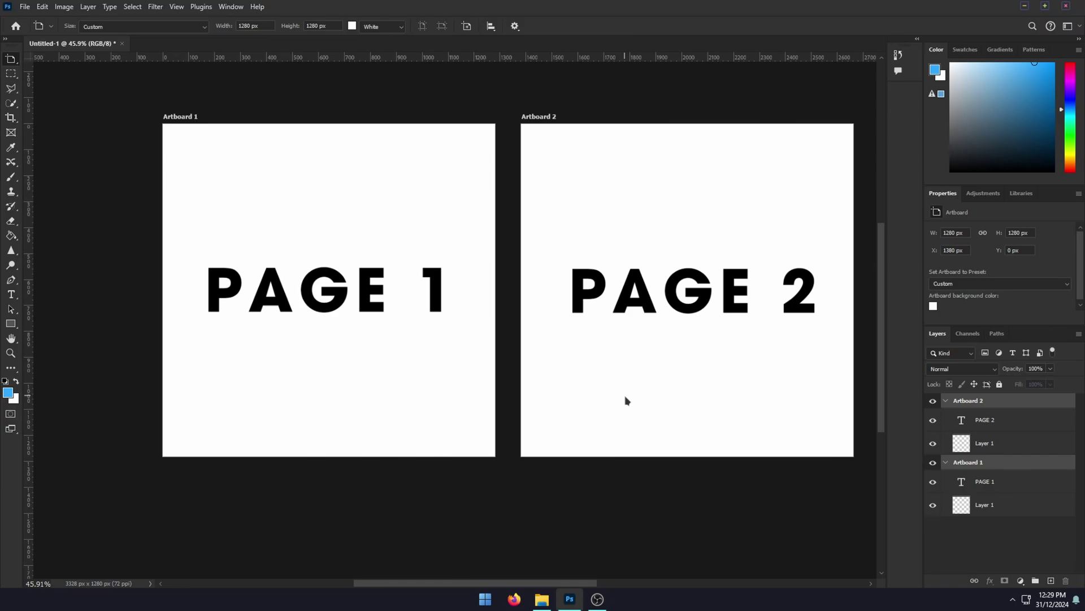
{"action": "left_click", "coordinate": [25, 7]}
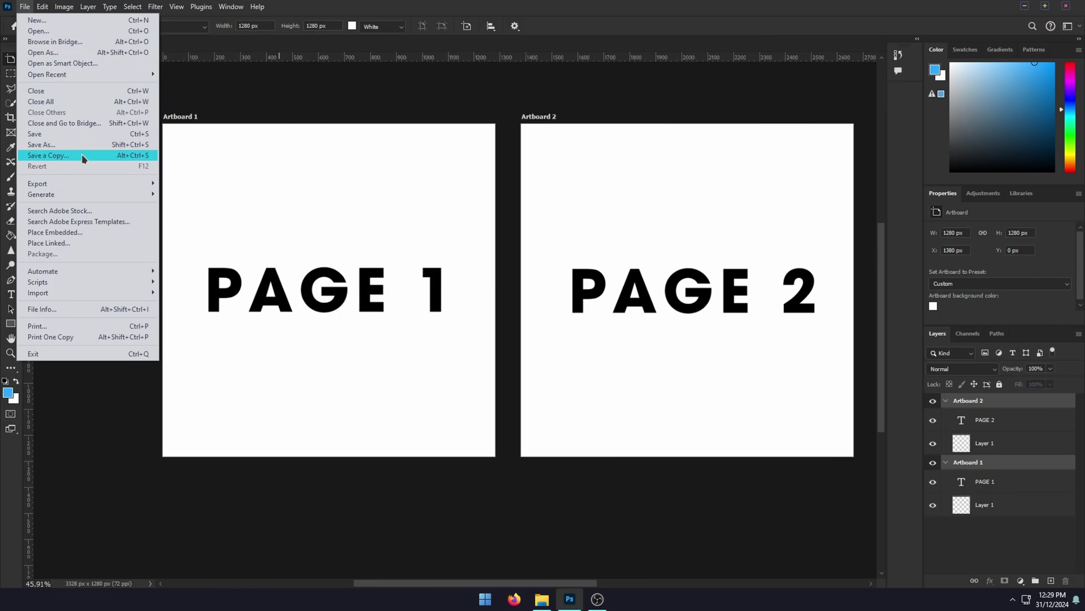
{"action": "mouse_move", "coordinate": [52, 183]}
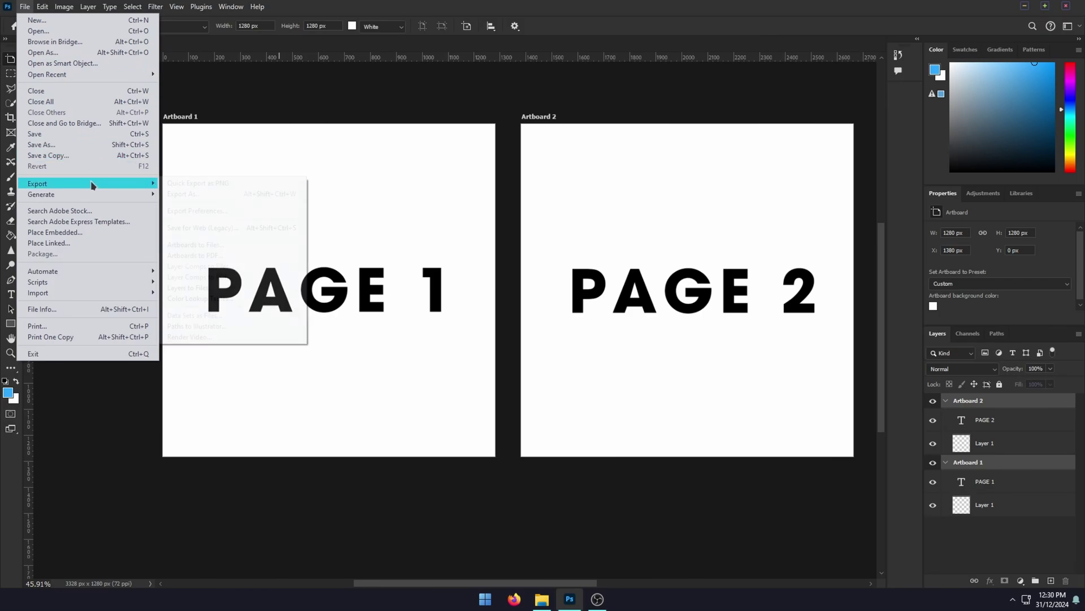
{"action": "left_click", "coordinate": [233, 255]}
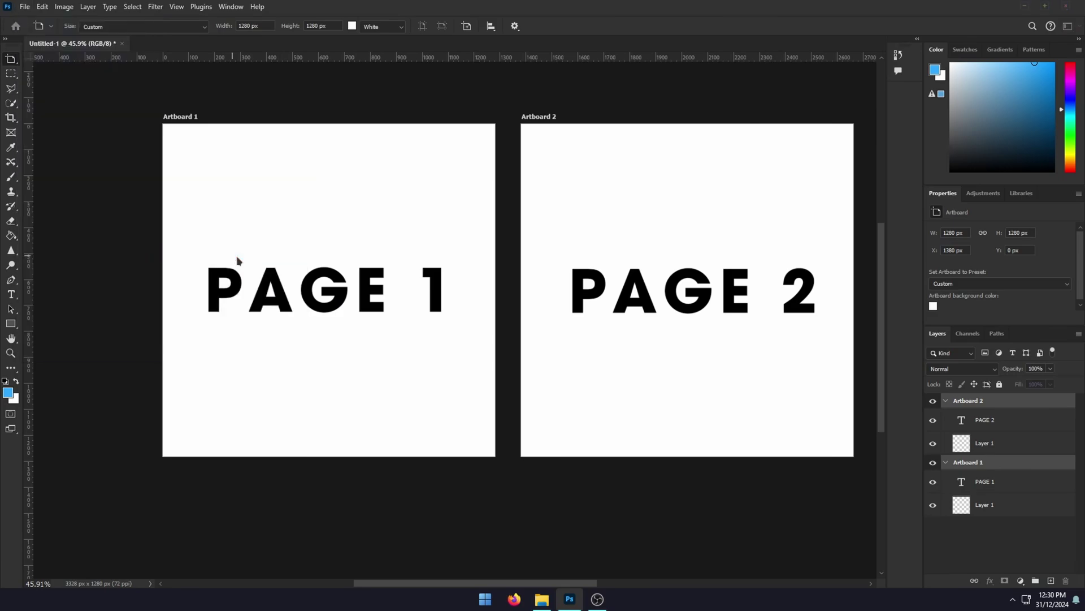
{"action": "left_click_drag", "start_coordinate": [687, 180], "coordinate": [633, 143]}
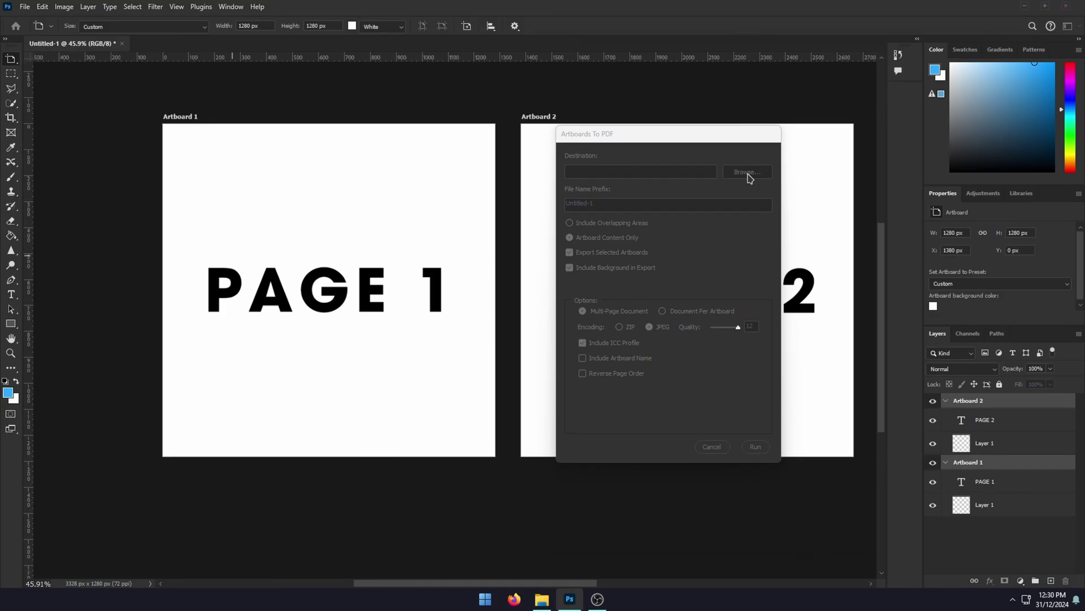
Step: Set the export destination to Downloads, keeping the Untitled-1 file name prefix
{"action": "left_click", "coordinate": [747, 173]}
{"action": "left_click", "coordinate": [526, 107]}
{"action": "left_click", "coordinate": [990, 567]}
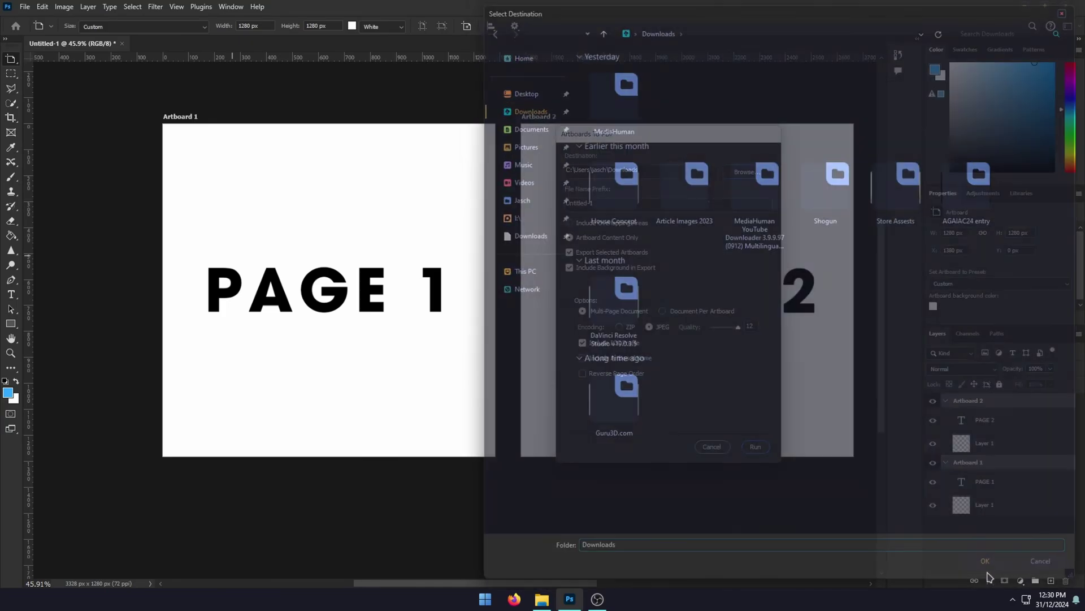
{"action": "left_click", "coordinate": [605, 207]}
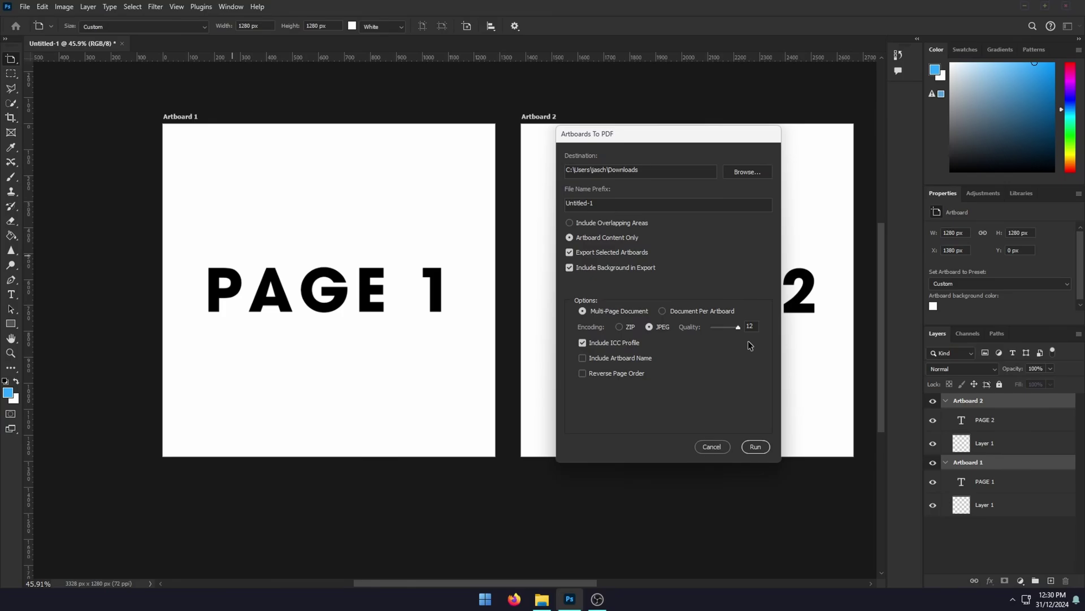
Step: Run the PDF export, dismiss the Script Alert, and open File Explorer
{"action": "left_click", "coordinate": [754, 447]}
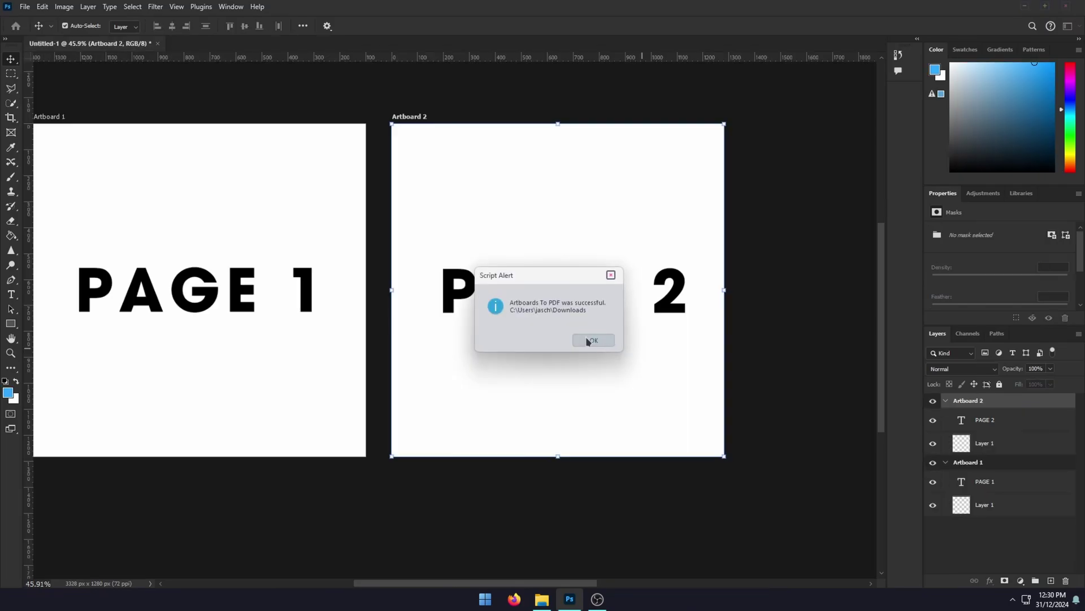
{"action": "left_click", "coordinate": [587, 341]}
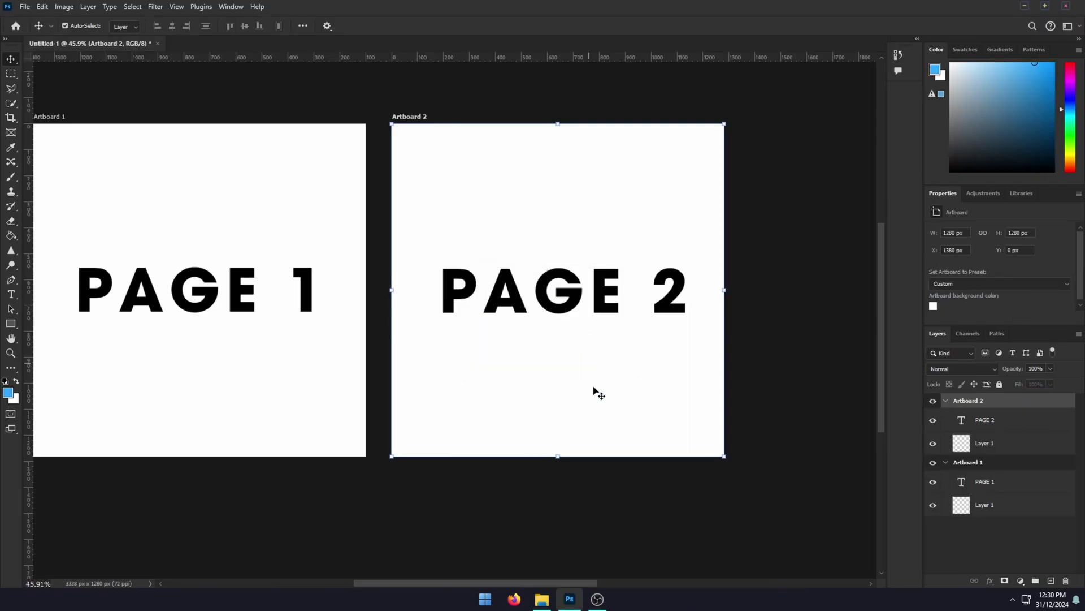
{"action": "left_click", "coordinate": [543, 599]}
Step: Open Untitled-1.pdf in Edge, zoom in and back out on both pages, then close Edge
{"action": "double_click", "coordinate": [469, 96]}
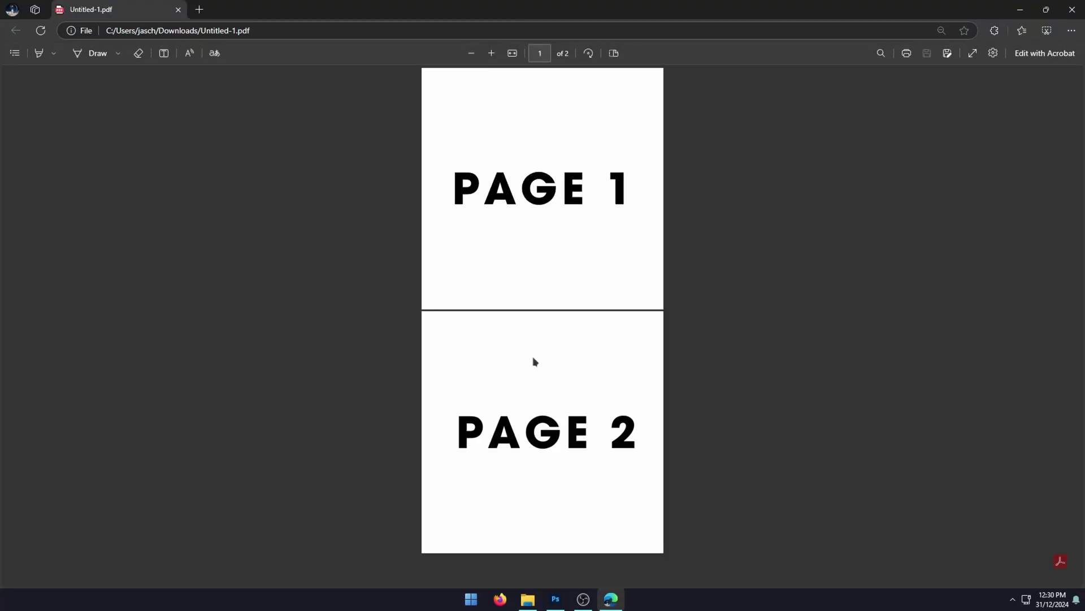
{"action": "left_click", "coordinate": [491, 53]}
{"action": "scroll", "coordinate": [645, 373], "scroll_direction": "down", "scroll_amount": 5}
{"action": "scroll", "coordinate": [577, 330], "scroll_direction": "up", "scroll_amount": 5}
{"action": "left_click", "coordinate": [471, 53]}
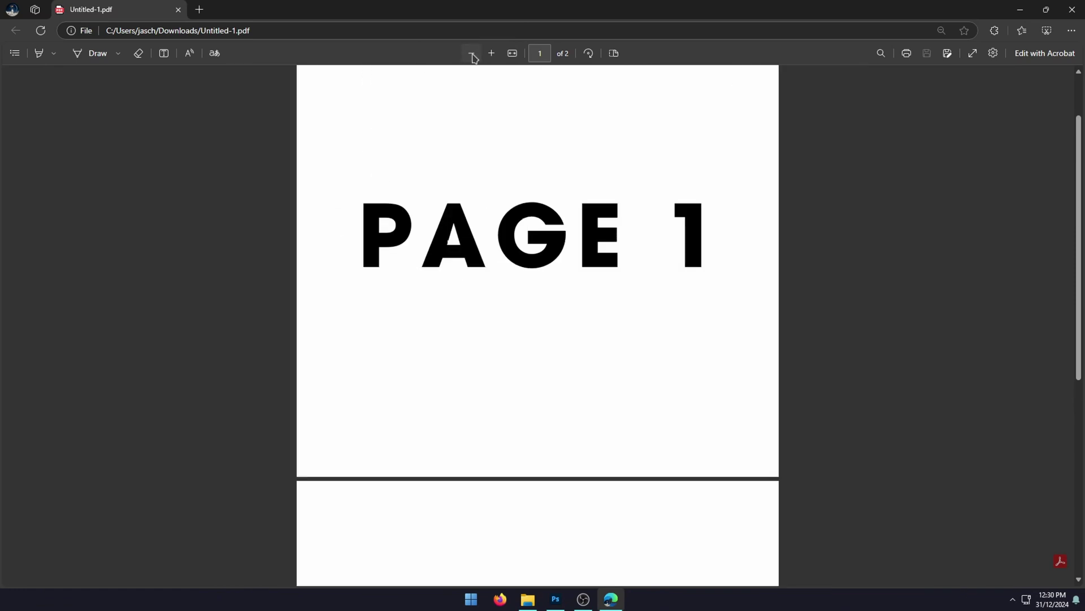
{"action": "left_click", "coordinate": [1072, 10]}
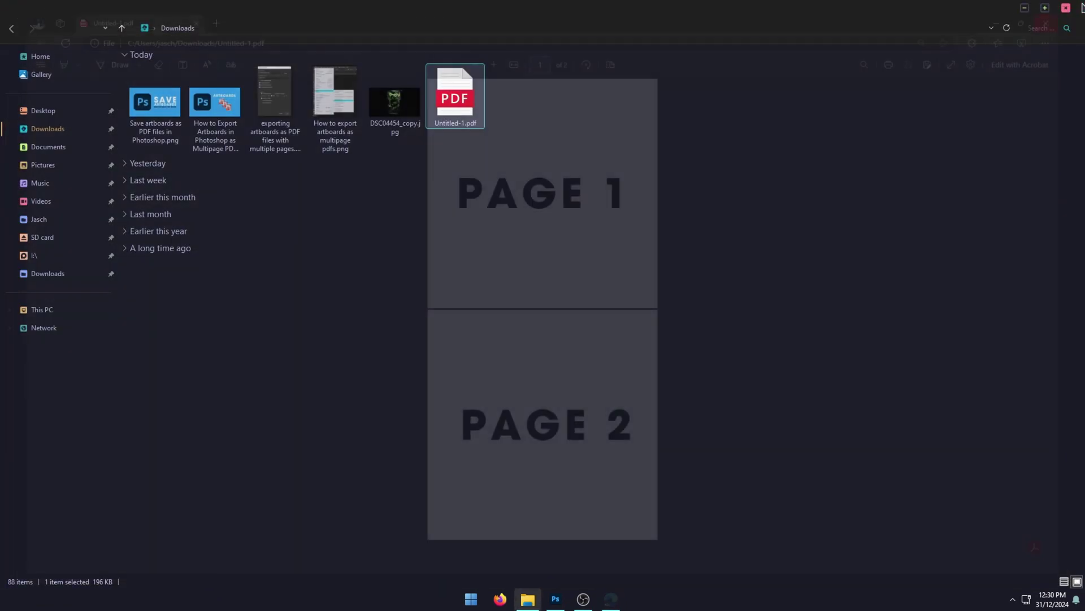
Step: Close File Explorer, select the PAGE 2, Artboard 2 and Artboard 1 layers, then deselect all
{"action": "left_click", "coordinate": [1067, 11]}
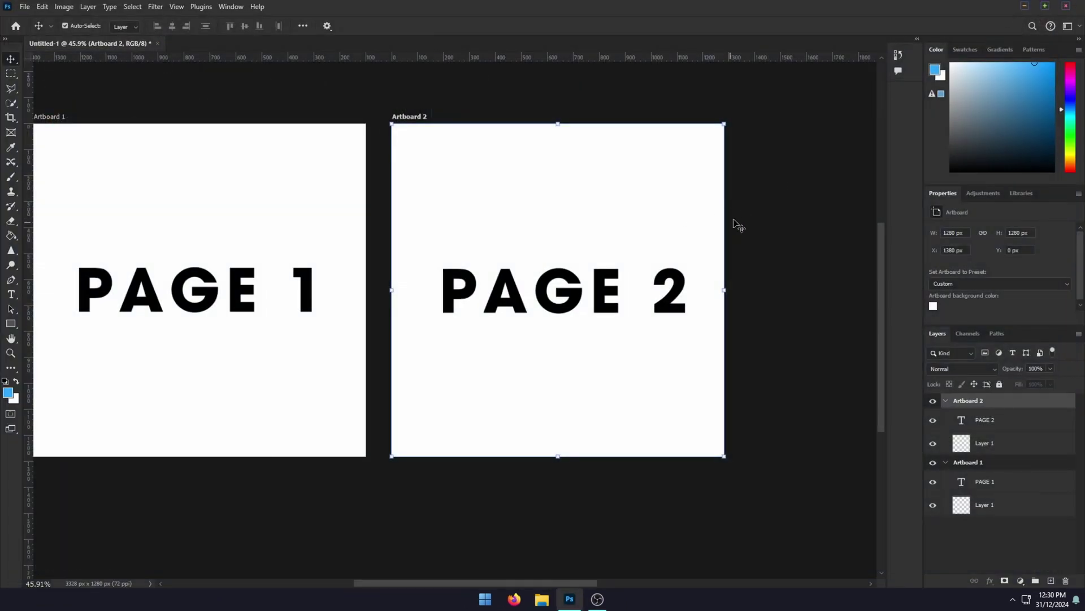
{"action": "left_click", "coordinate": [1009, 419]}
{"action": "left_click", "coordinate": [1018, 405]}
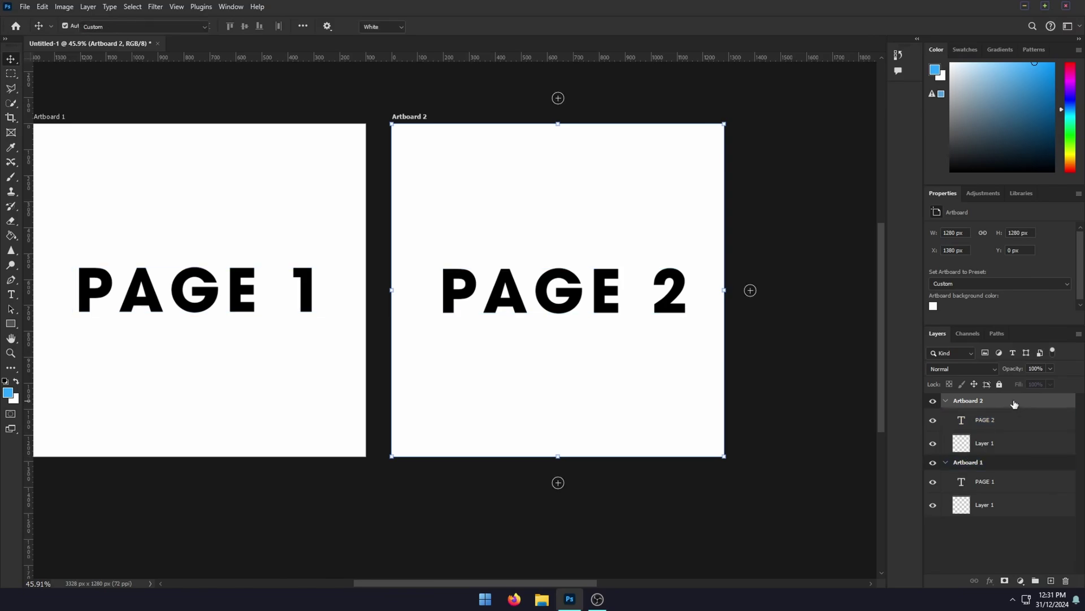
{"action": "left_click", "coordinate": [1007, 559]}
{"action": "left_click", "coordinate": [1011, 465]}
{"action": "left_click", "coordinate": [999, 405]}
{"action": "left_click", "coordinate": [997, 537]}
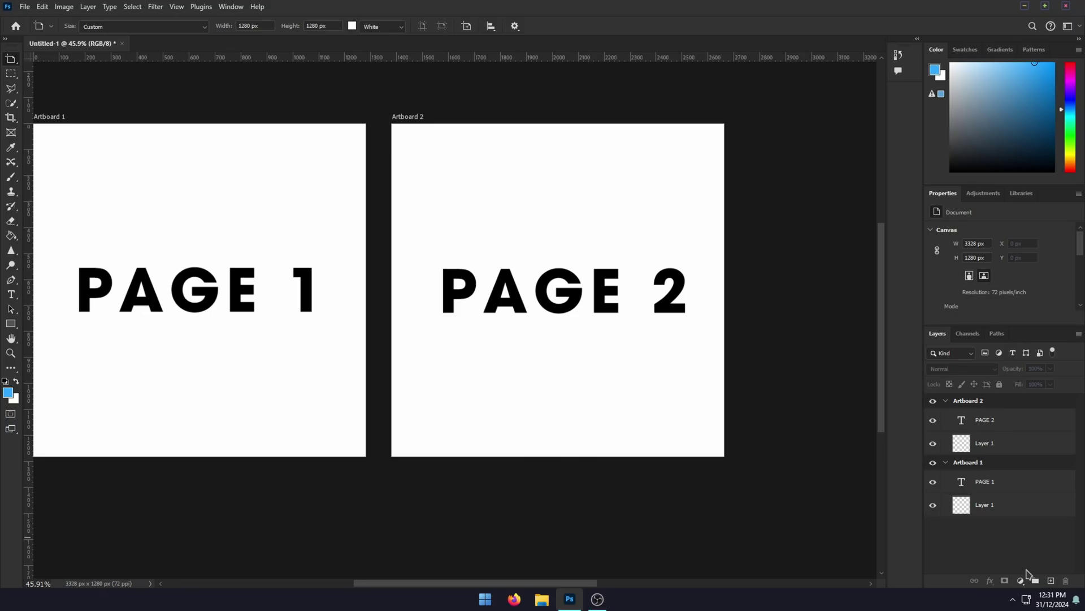
Step: Close Photoshop and decline saving changes to Untitled-1
{"action": "left_click", "coordinate": [1071, 7]}
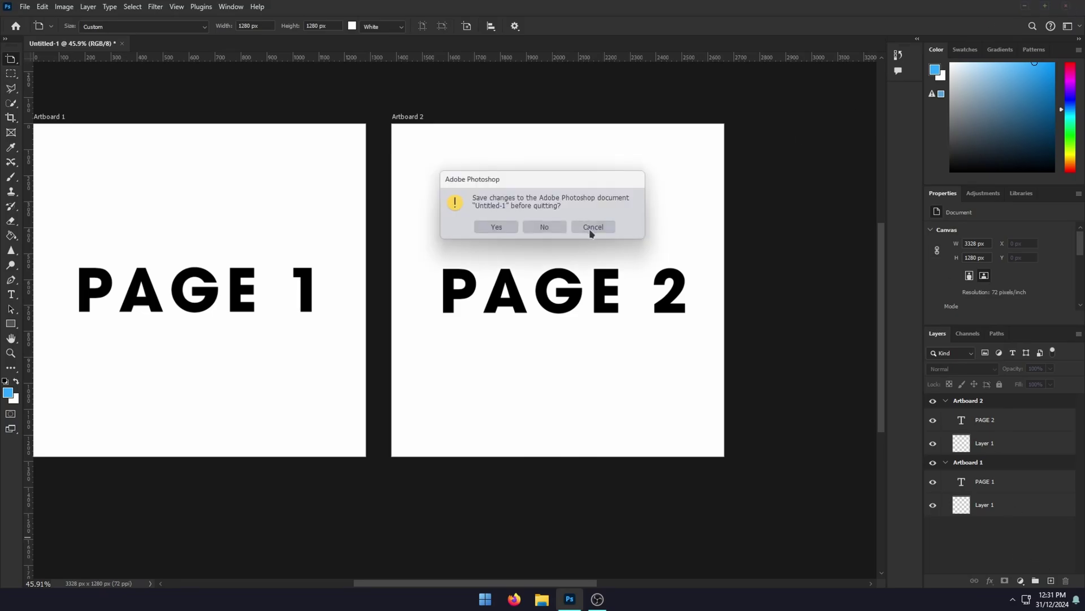
{"action": "left_click", "coordinate": [543, 227]}
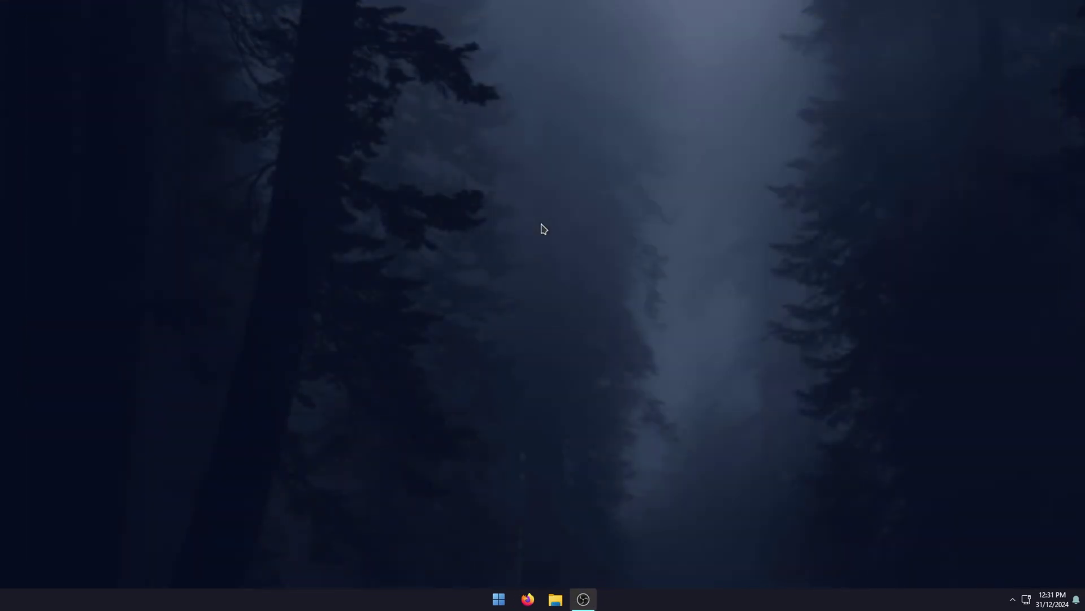